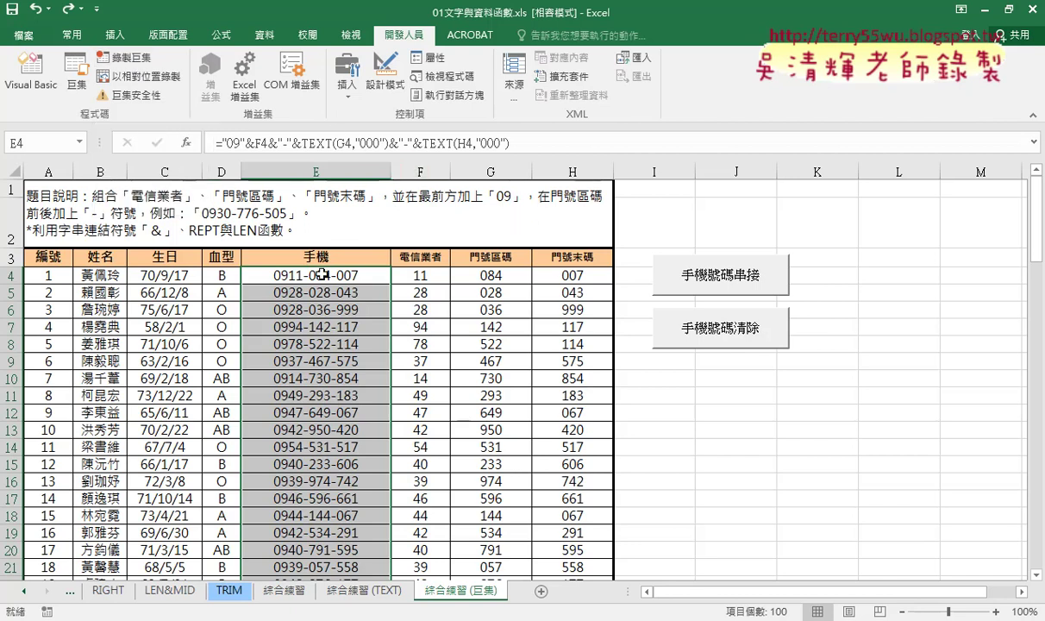
Link the sheet's 手機號碼串接 button to the 手機號碼串接 macro, then deselect it by selecting cell J14
{"action": "right_click", "coordinate": [719, 286]}
{"action": "left_click", "coordinate": [763, 415]}
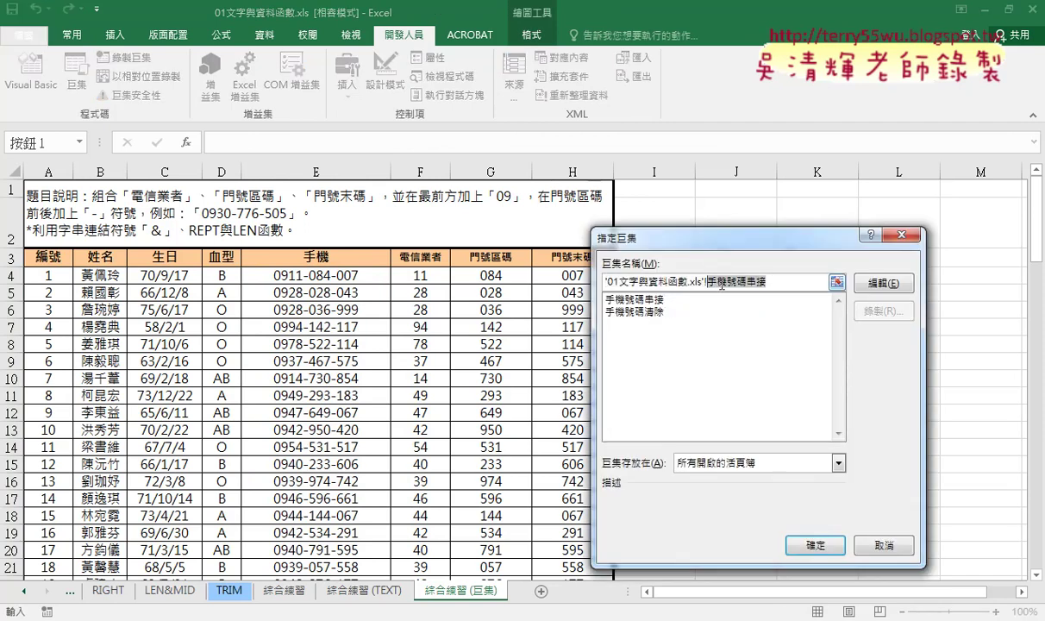
{"action": "left_click", "coordinate": [815, 545]}
{"action": "left_click", "coordinate": [763, 446]}
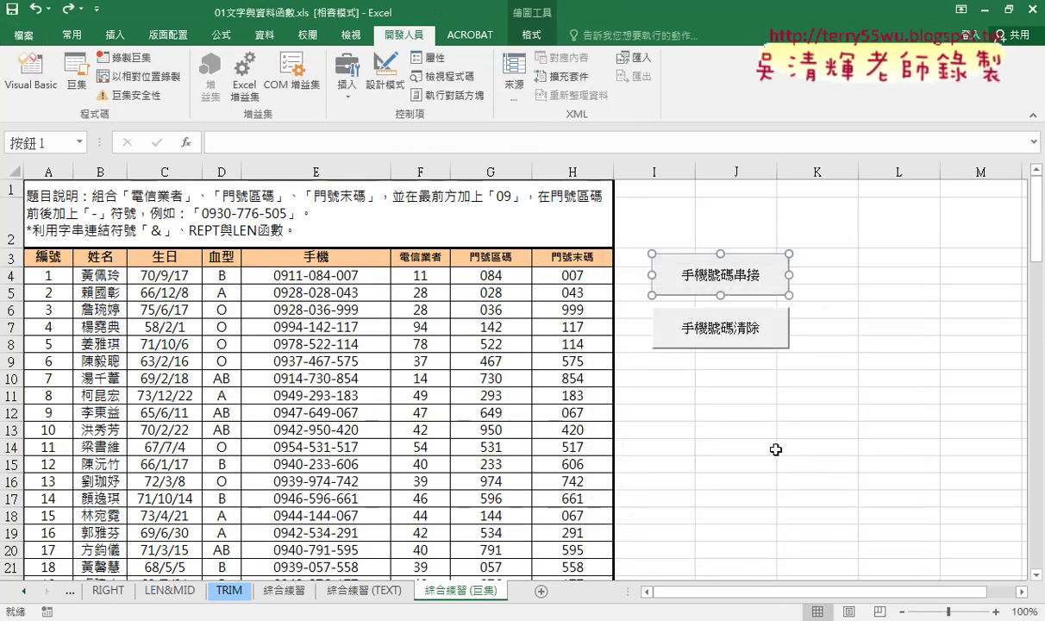
Record a new macro named 手機號碼串接, confirming replacement of the existing one
{"action": "left_click", "coordinate": [123, 59]}
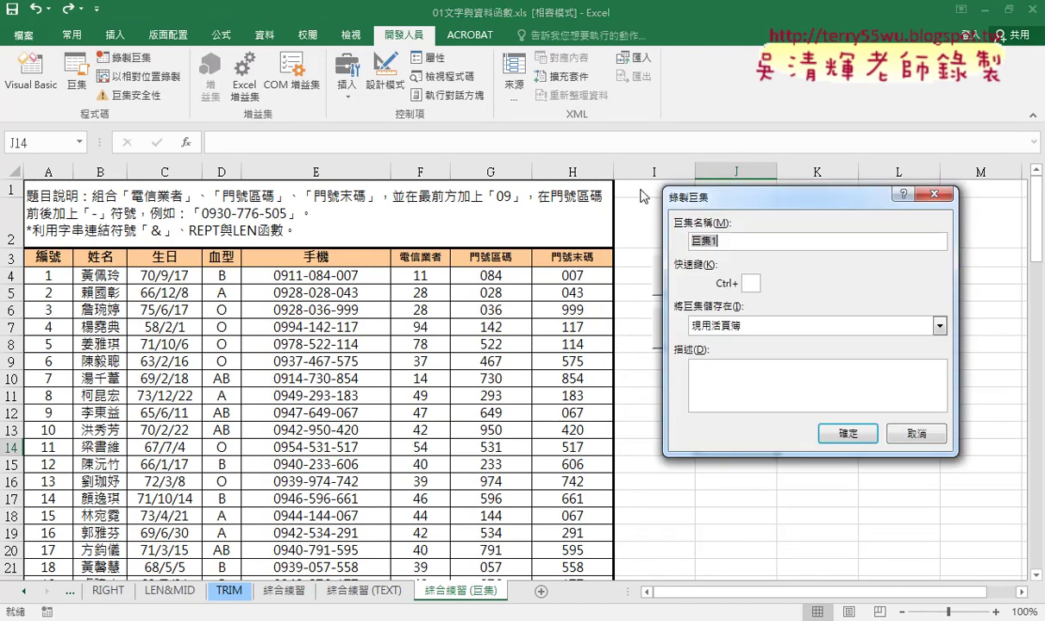
{"action": "left_click_drag", "start_coordinate": [720, 203], "coordinate": [447, 183]}
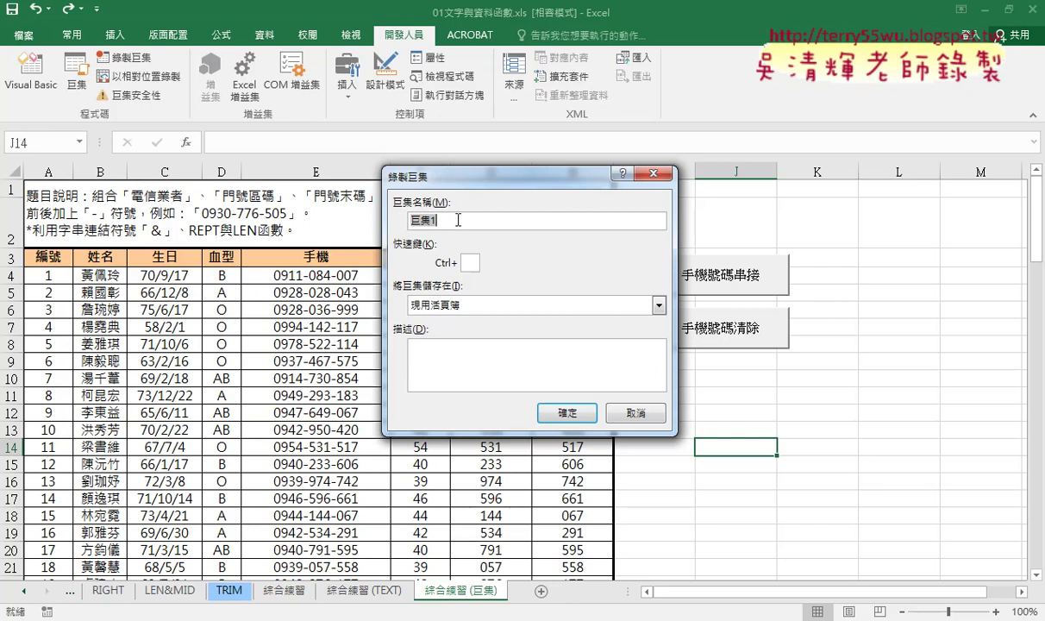
{"action": "right_click", "coordinate": [458, 220]}
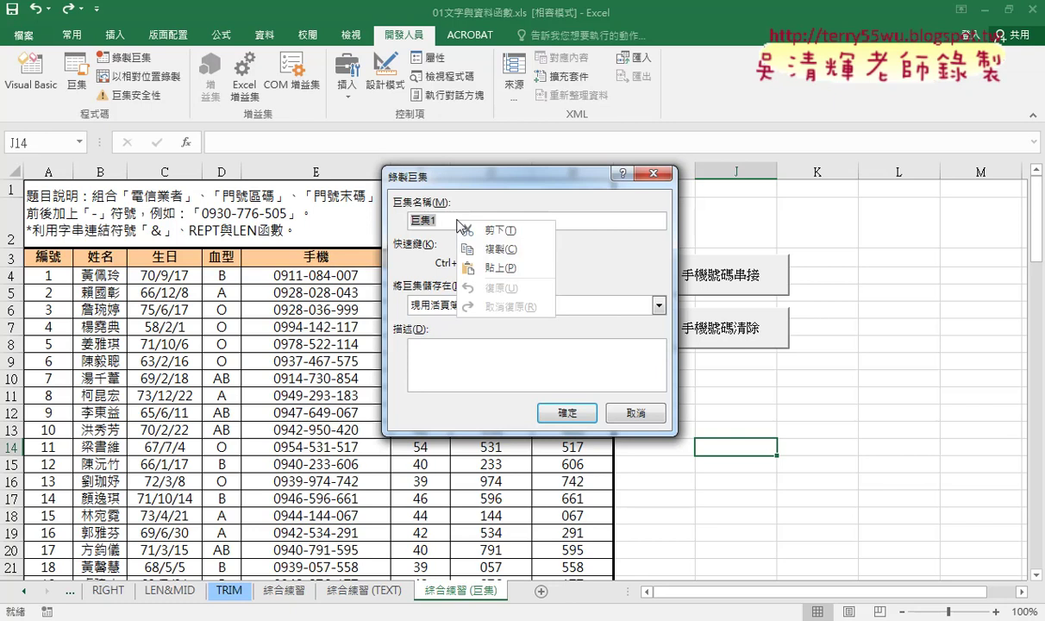
{"action": "left_click", "coordinate": [461, 255]}
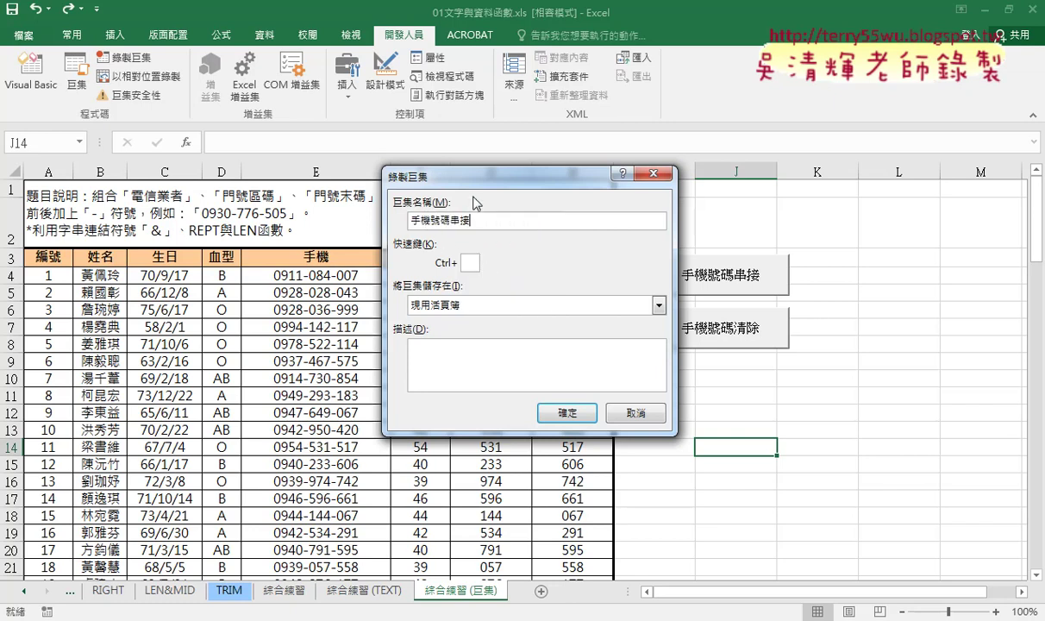
{"action": "mouse_move", "coordinate": [447, 181]}
{"action": "left_mouse_down"}
{"action": "mouse_move", "coordinate": [496, 175]}
{"action": "mouse_move", "coordinate": [529, 135]}
{"action": "left_mouse_up"}
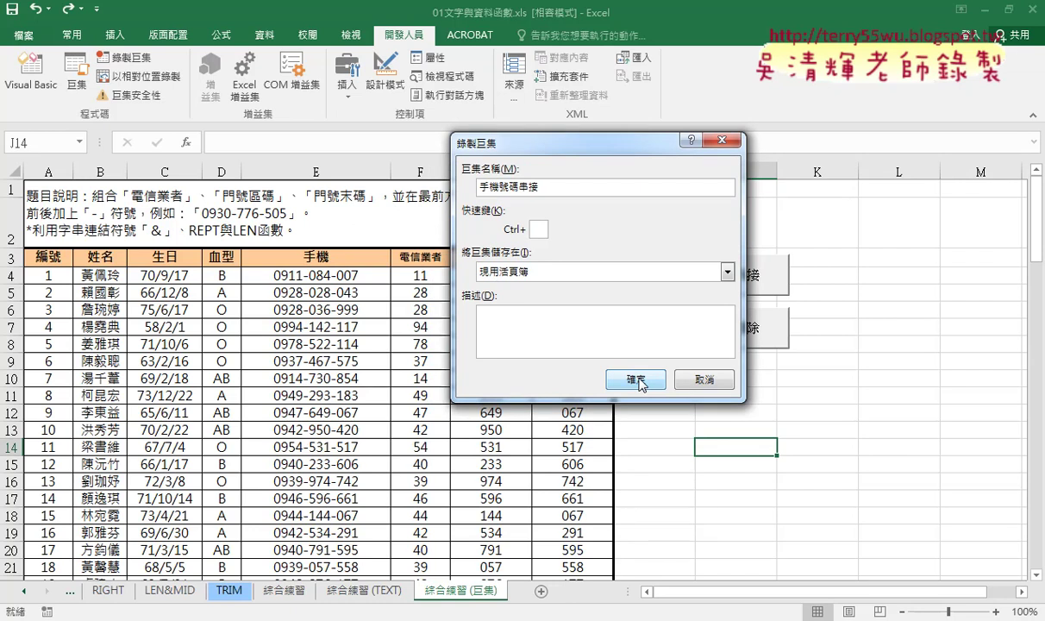
{"action": "left_click", "coordinate": [638, 382]}
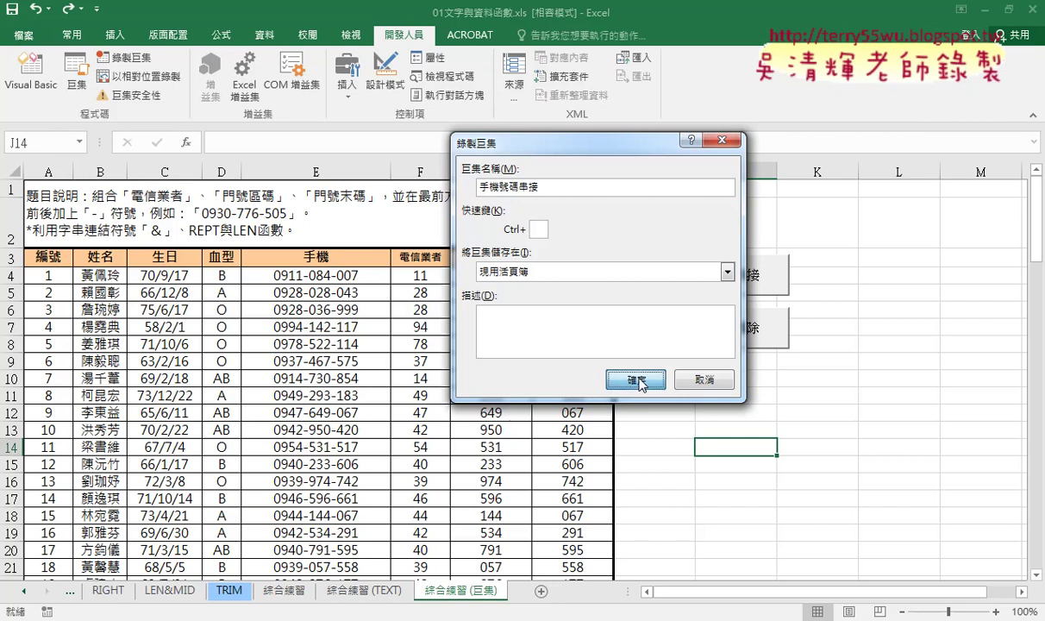
{"action": "left_click", "coordinate": [636, 380]}
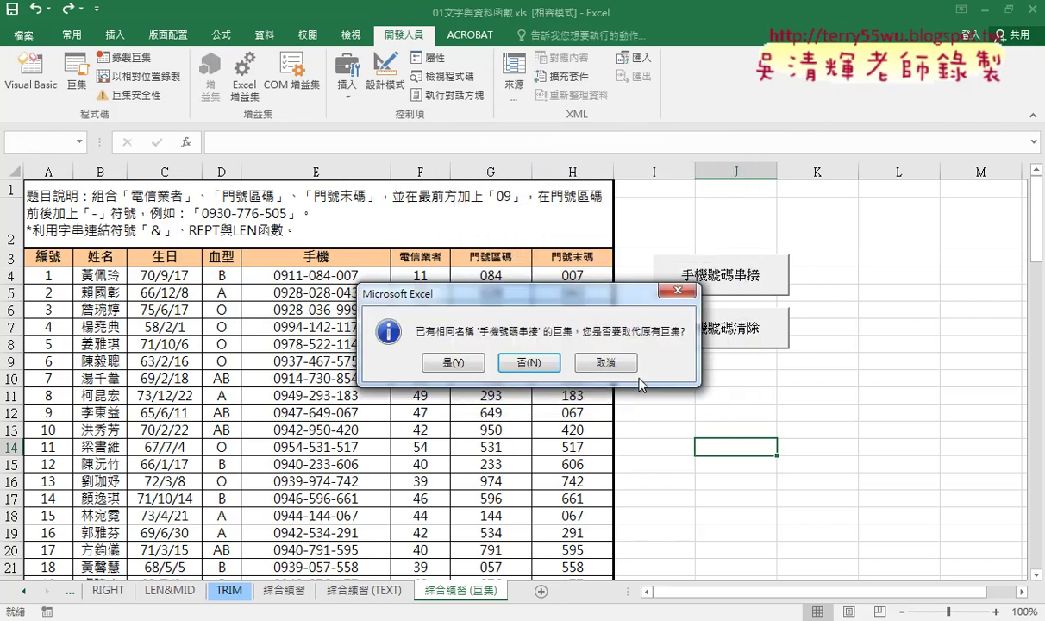
{"action": "left_click", "coordinate": [452, 362]}
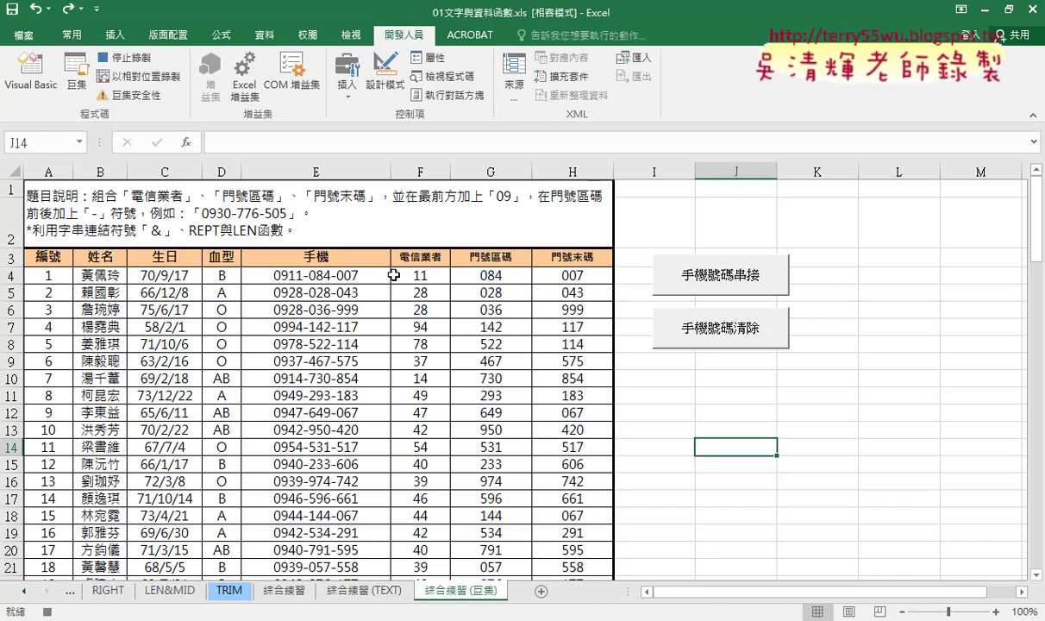
Re-enter the E4 phone formula and fill it down to E103, then stop recording
{"action": "left_click", "coordinate": [345, 276]}
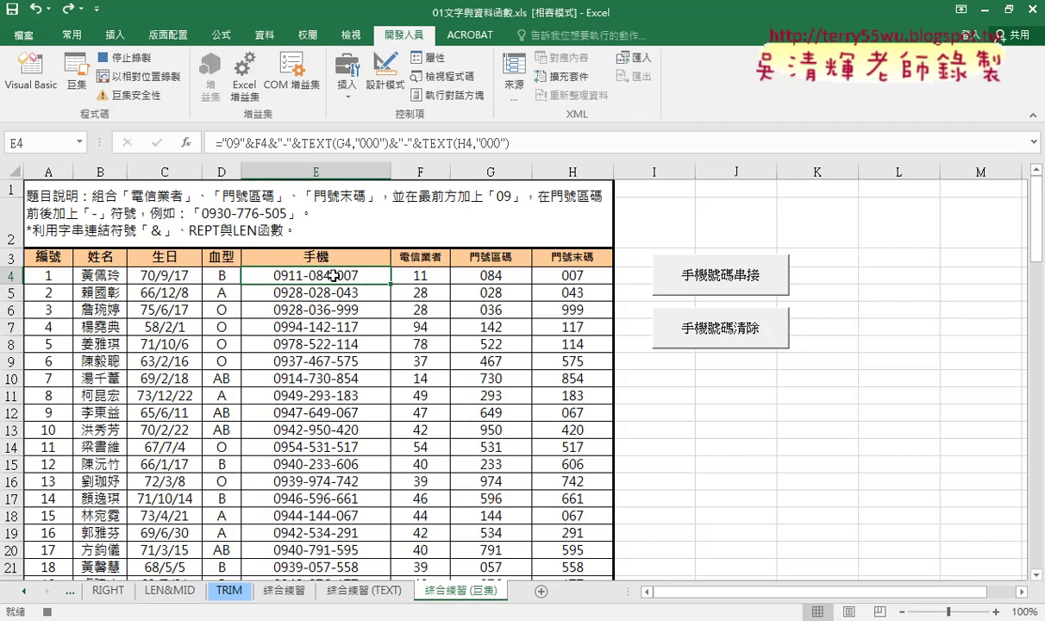
{"action": "left_click", "coordinate": [304, 144]}
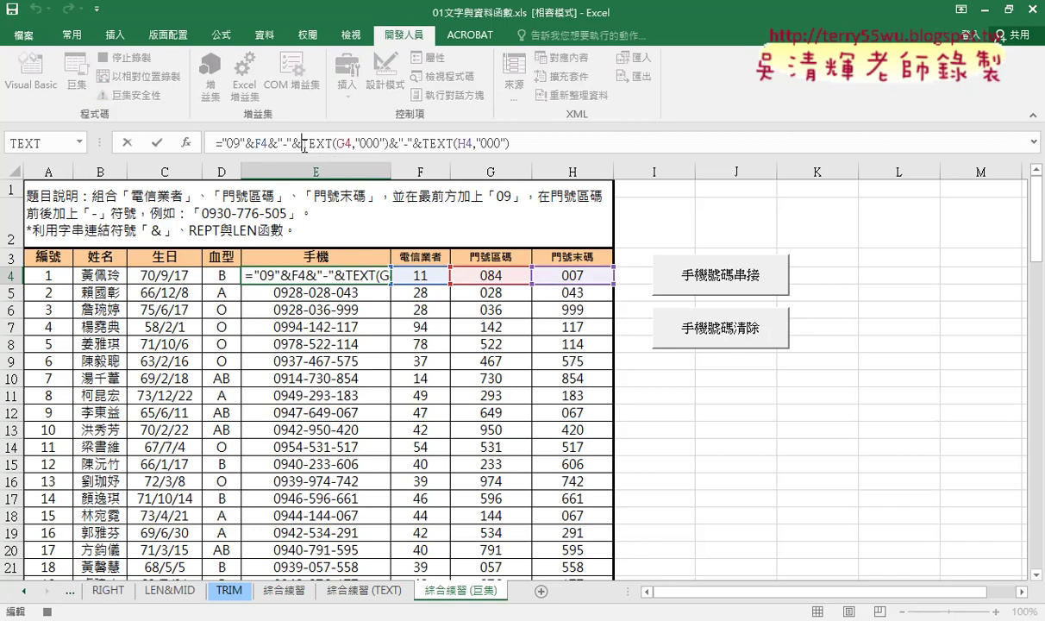
{"action": "left_click", "coordinate": [157, 144]}
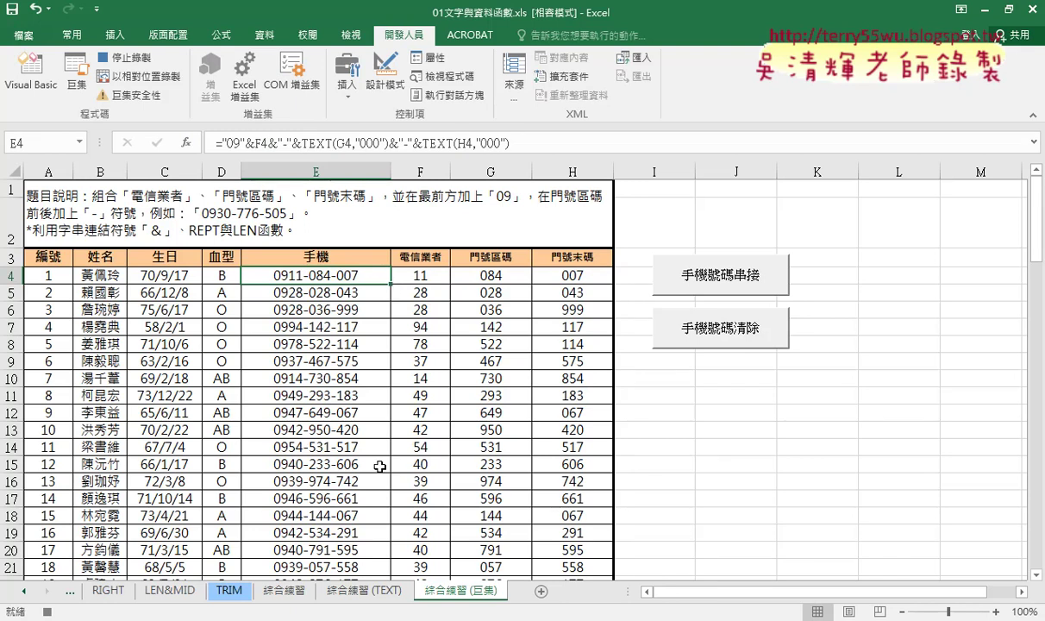
{"action": "double_click", "coordinate": [390, 286]}
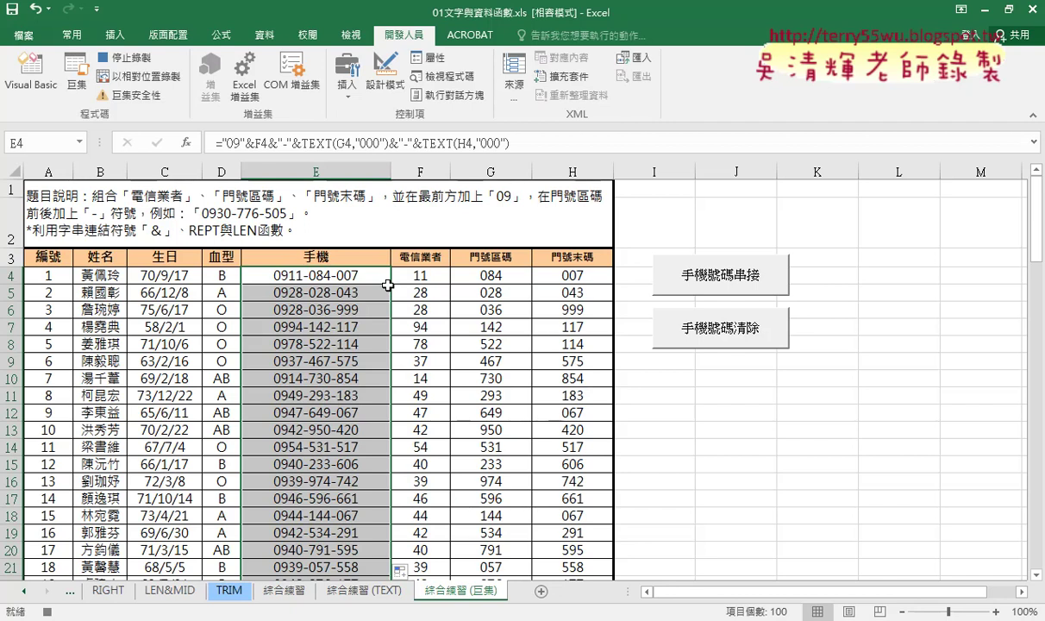
{"action": "left_click", "coordinate": [129, 58]}
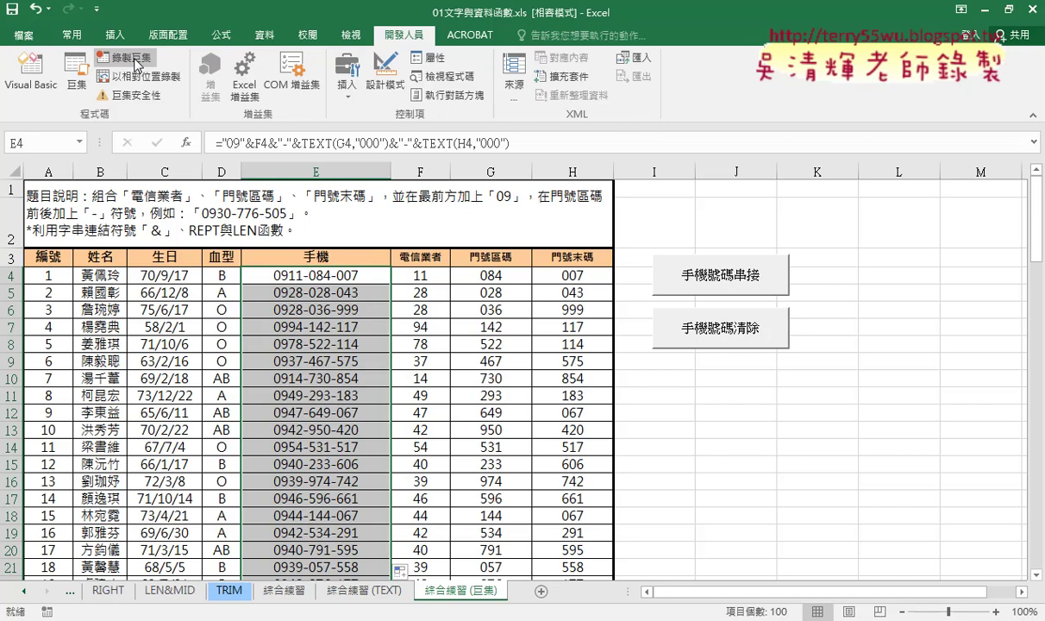
Record a second macro named 手機號碼清除, replacing the existing macro of that name
{"action": "left_click", "coordinate": [753, 380]}
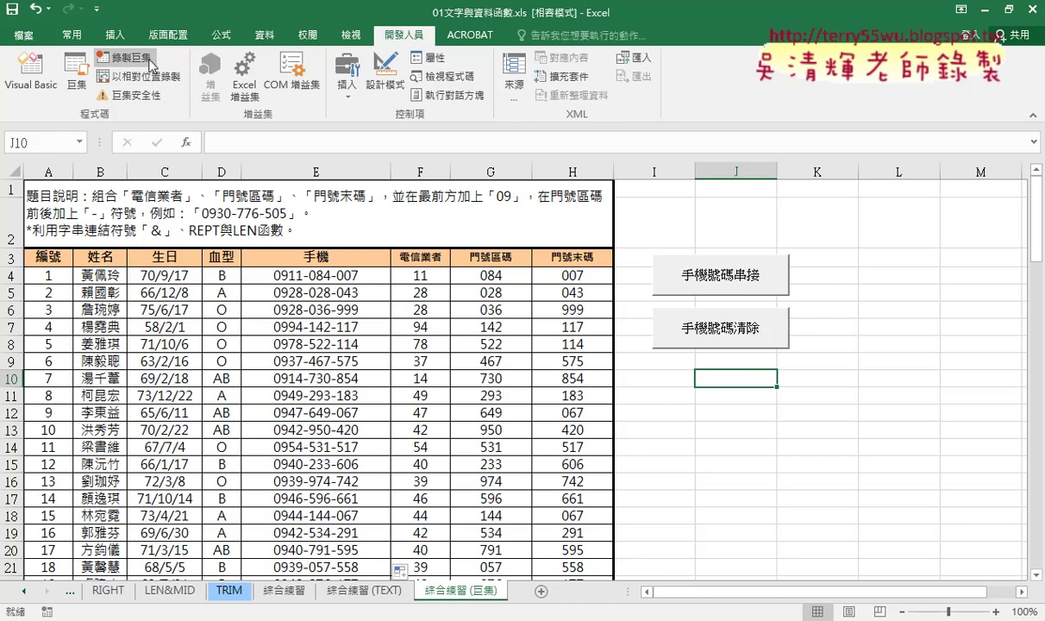
{"action": "left_click", "coordinate": [131, 58]}
{"action": "type", "text": "手機號碼串接"}
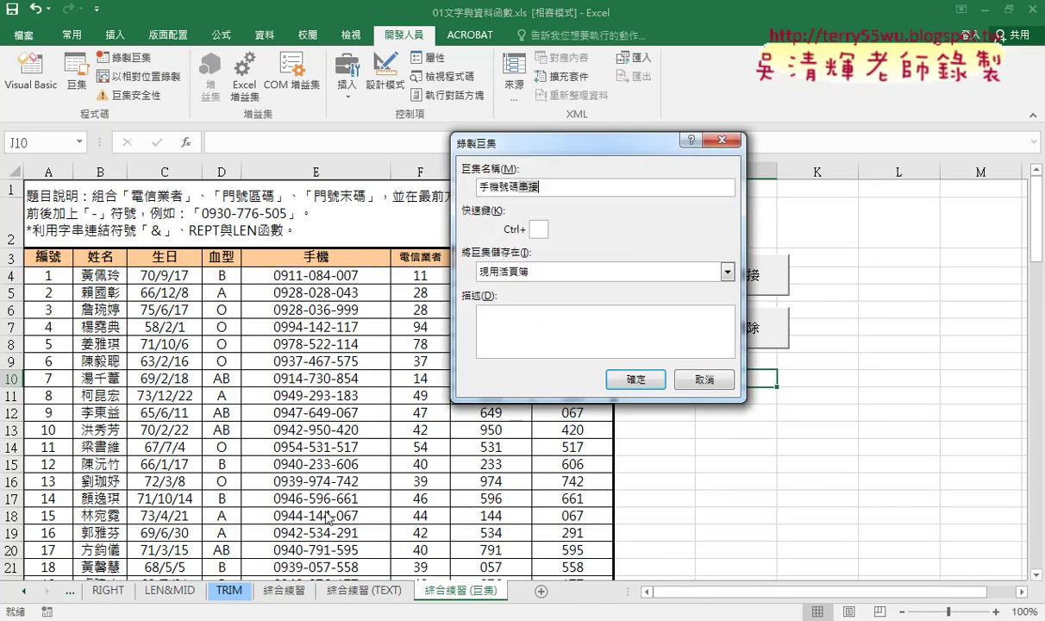
{"action": "key", "text": "BackSpace"}
{"action": "key", "text": "BackSpace"}
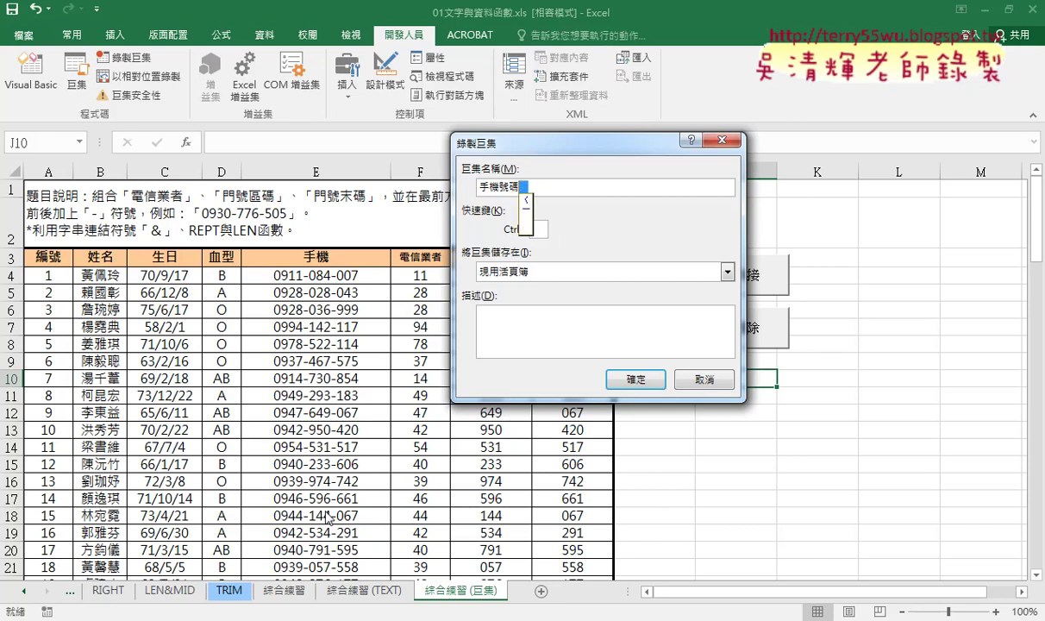
{"action": "type", "text": "清除"}
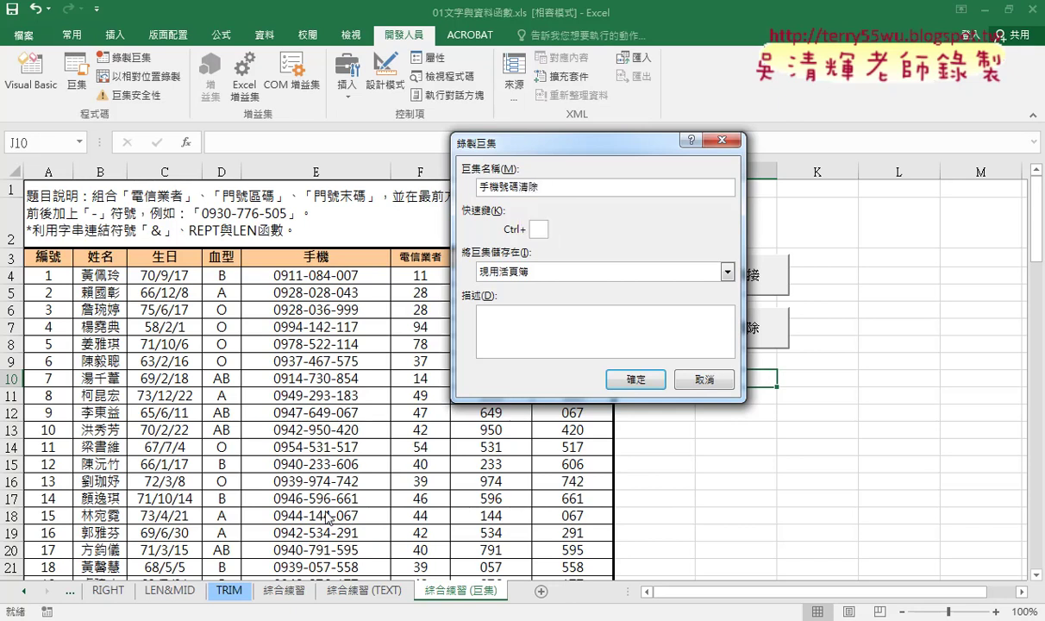
{"action": "left_click", "coordinate": [645, 381]}
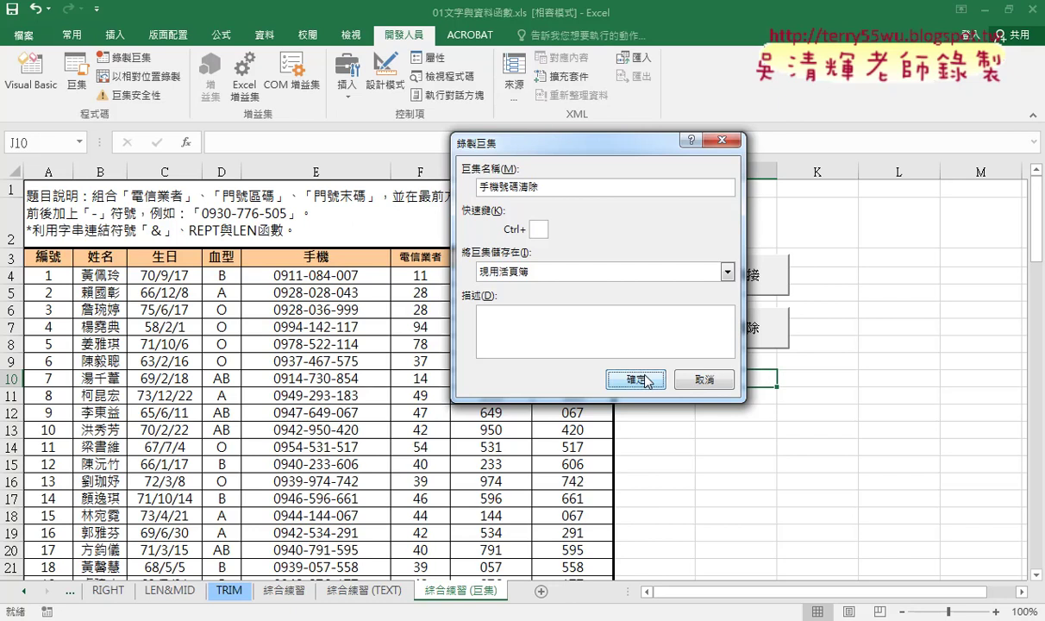
{"action": "left_click", "coordinate": [455, 362]}
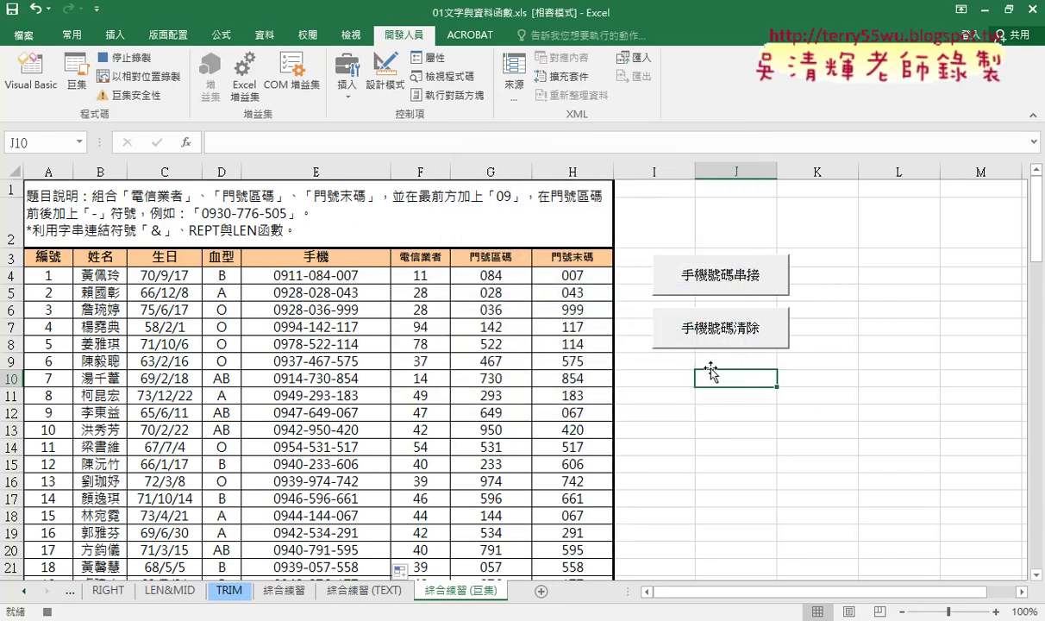
Delete the phone numbers in E4:E103, stop recording, and click an empty cell
{"action": "left_click", "coordinate": [348, 277]}
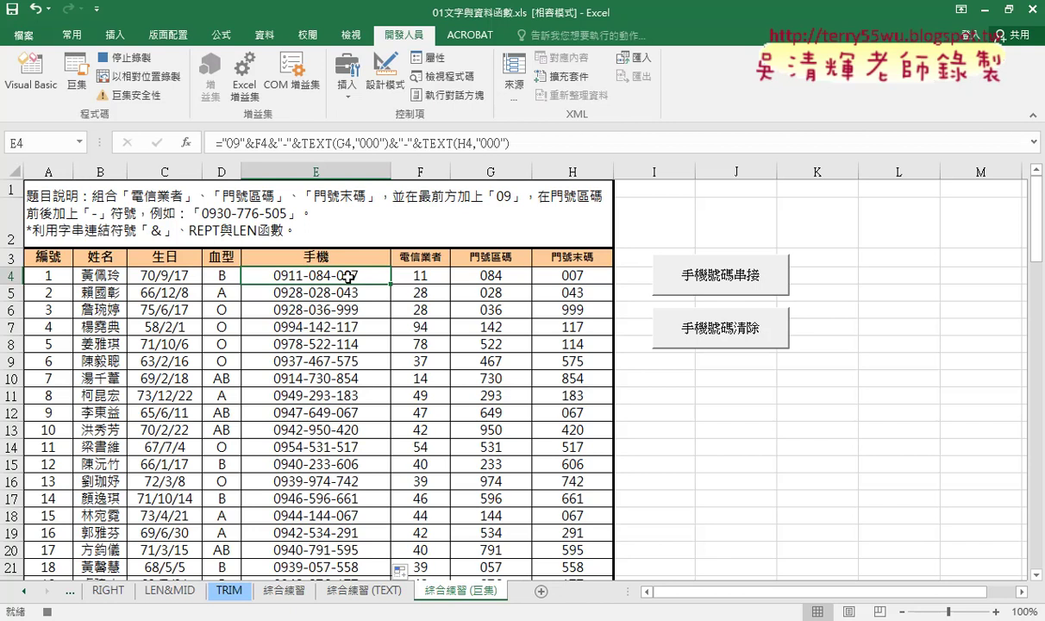
{"action": "key", "text": "ctrl+shift+Down"}
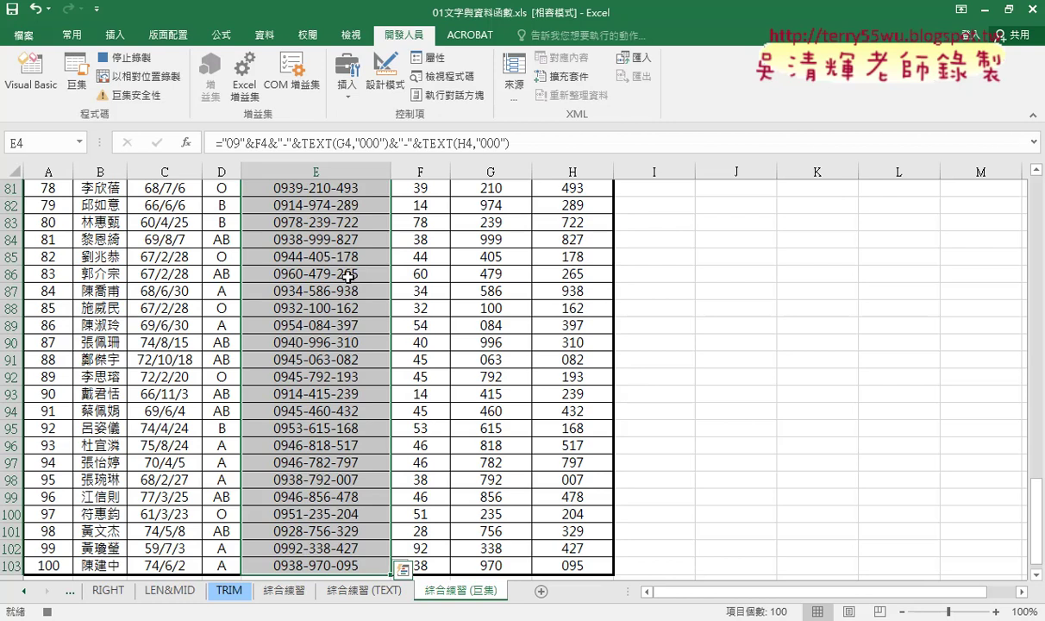
{"action": "key", "text": "Delete"}
{"action": "scroll", "coordinate": [348, 277], "scroll_direction": "up", "scroll_amount": 5}
{"action": "scroll", "coordinate": [347, 277], "scroll_direction": "up", "scroll_amount": 20}
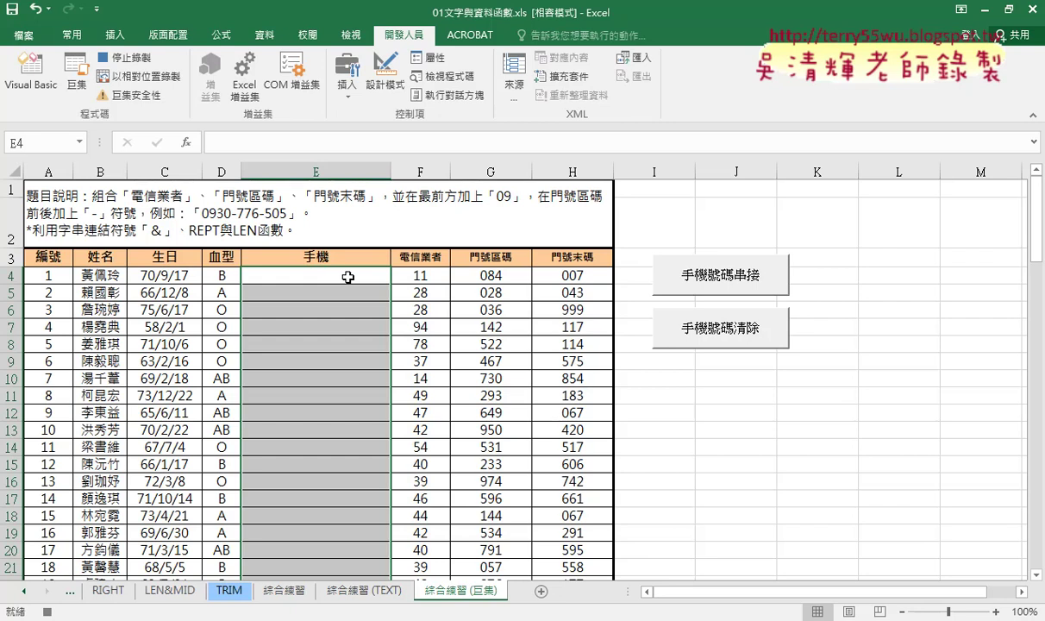
{"action": "left_click", "coordinate": [129, 59]}
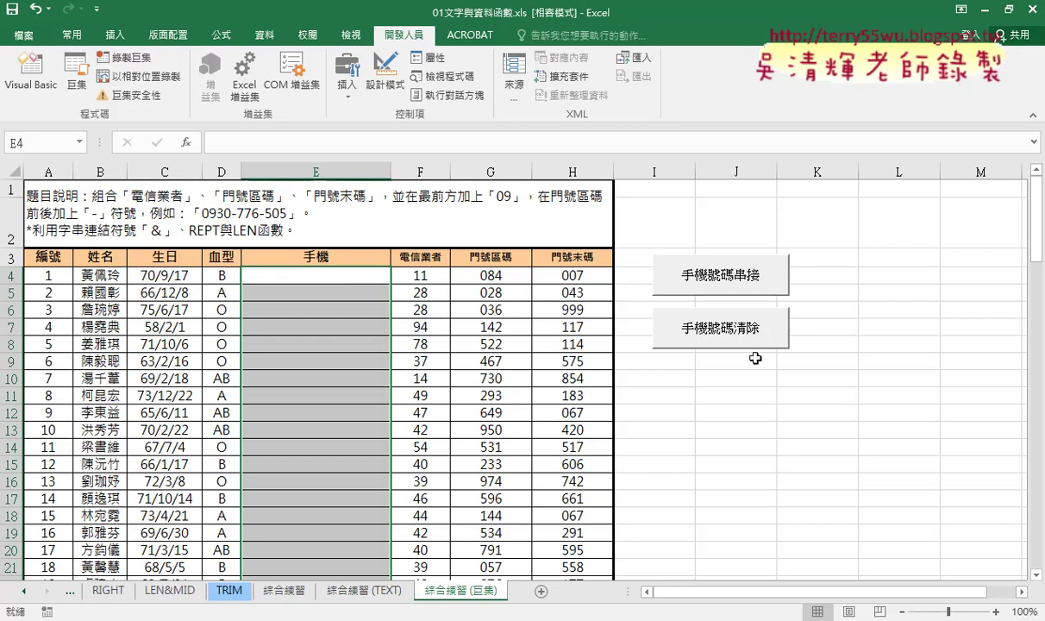
{"action": "left_click", "coordinate": [798, 427]}
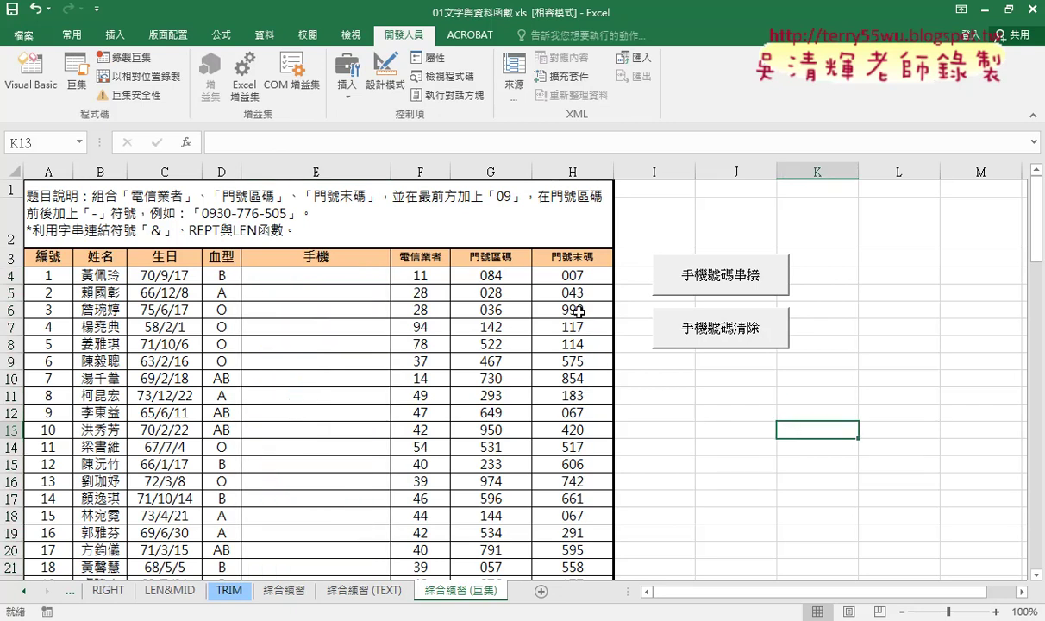
{"action": "left_click", "coordinate": [78, 82]}
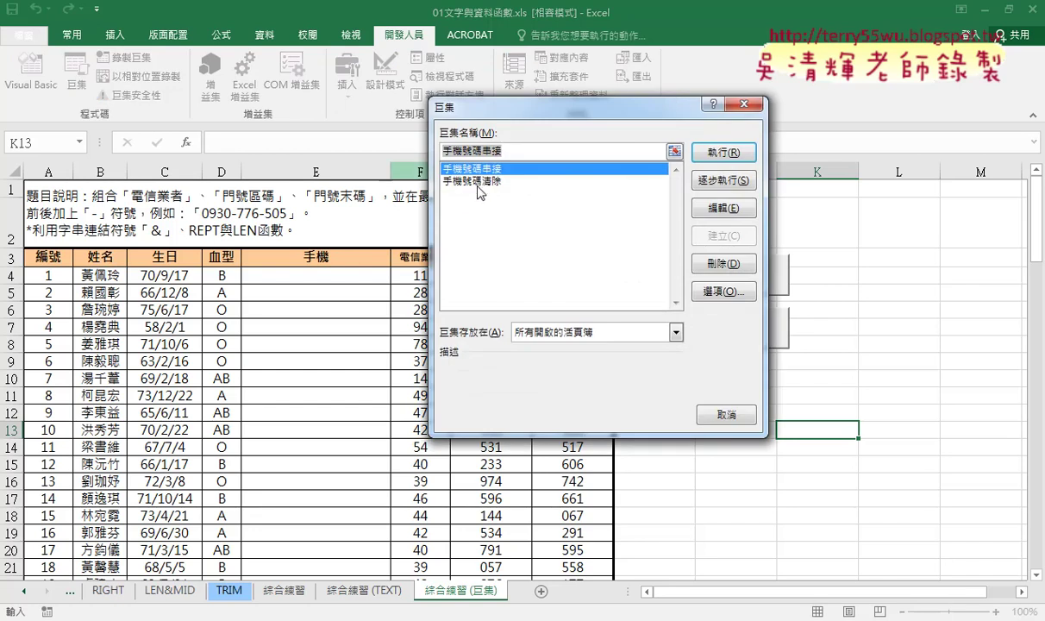
{"action": "left_click_drag", "start_coordinate": [499, 109], "coordinate": [572, 113]}
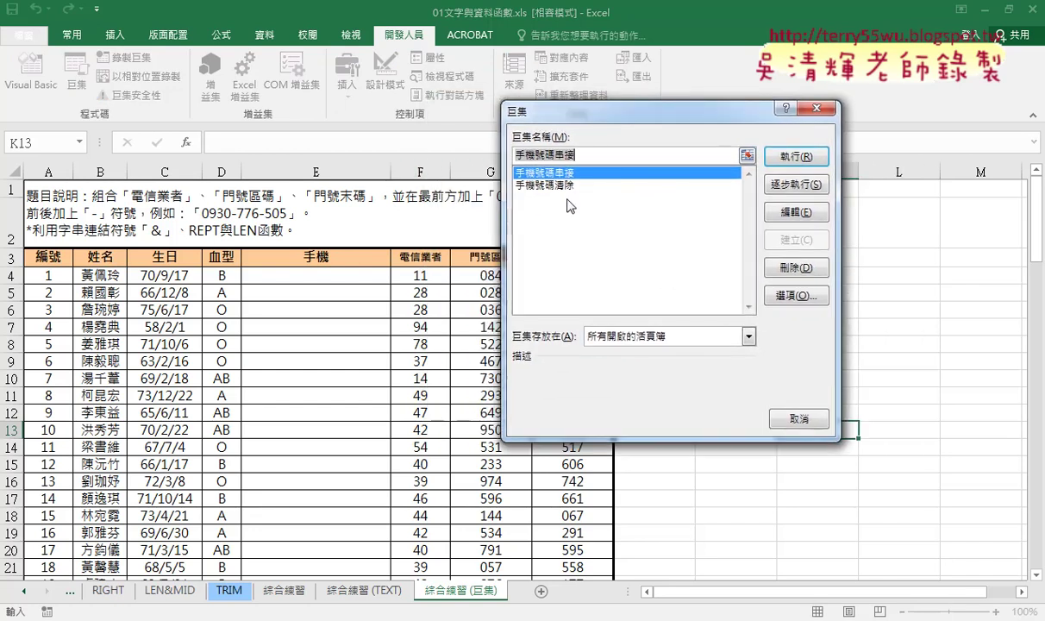
{"action": "left_click", "coordinate": [565, 186]}
{"action": "left_click", "coordinate": [618, 174]}
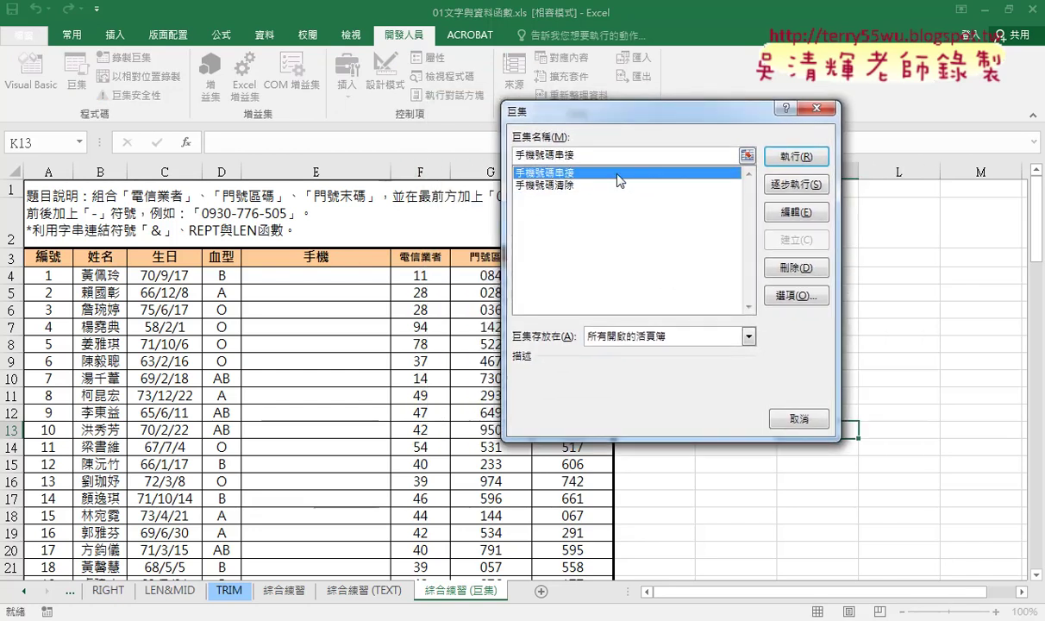
{"action": "left_click", "coordinate": [808, 162]}
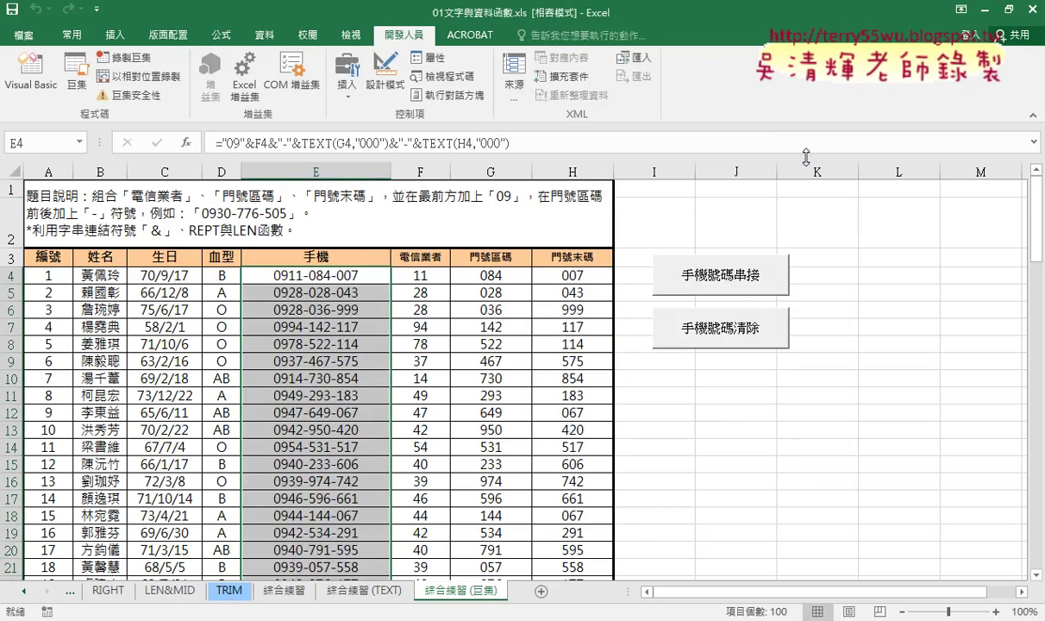
{"action": "left_click", "coordinate": [75, 73]}
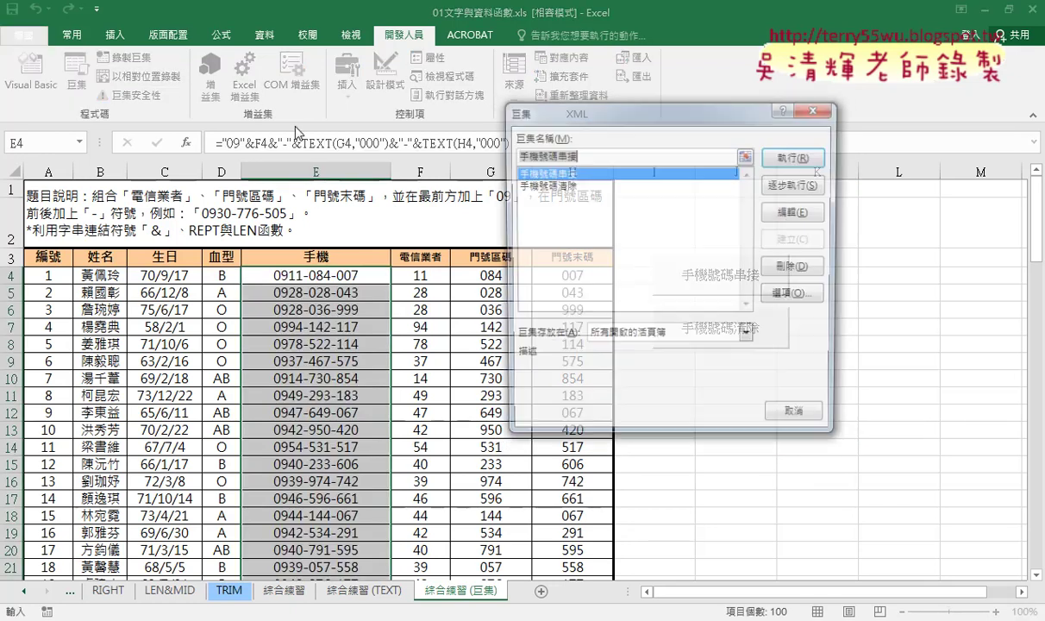
{"action": "left_click", "coordinate": [538, 185]}
{"action": "left_click", "coordinate": [795, 156]}
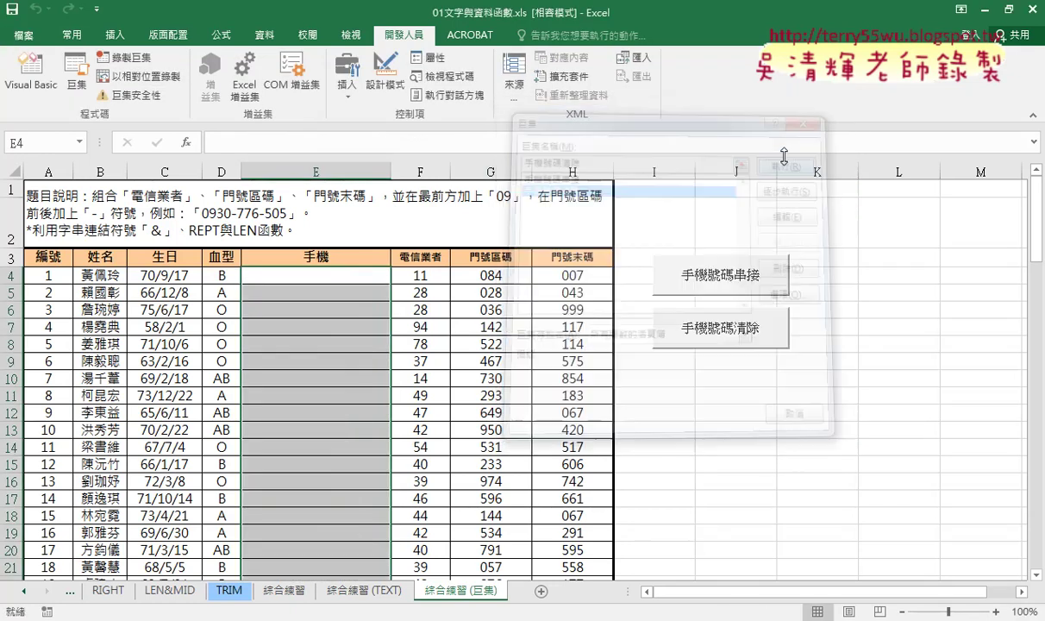
{"action": "left_click", "coordinate": [76, 73]}
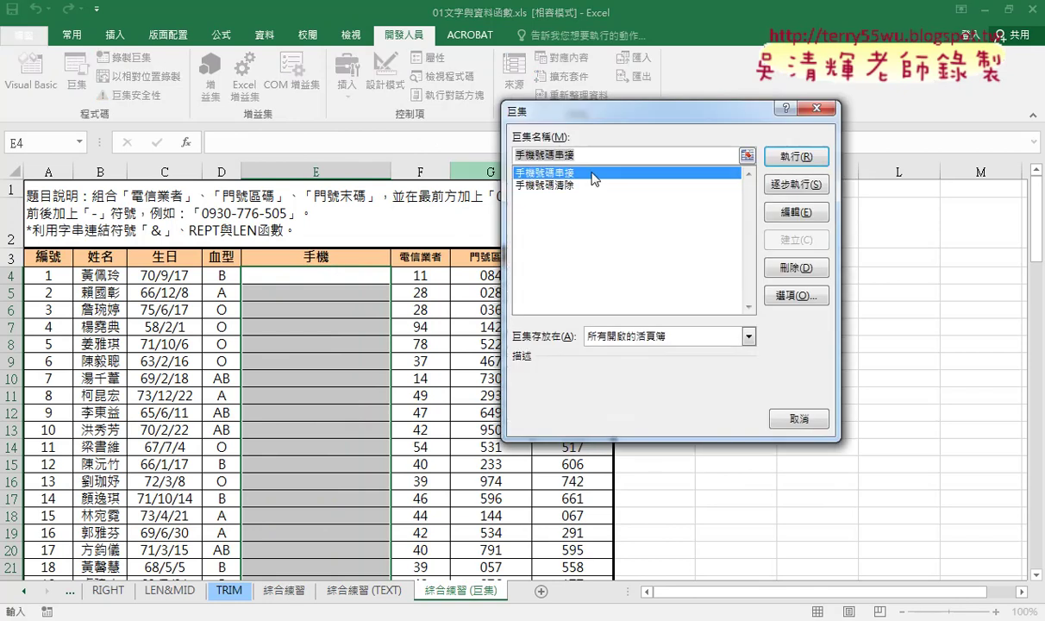
{"action": "left_click", "coordinate": [786, 160]}
{"action": "left_click", "coordinate": [76, 74]}
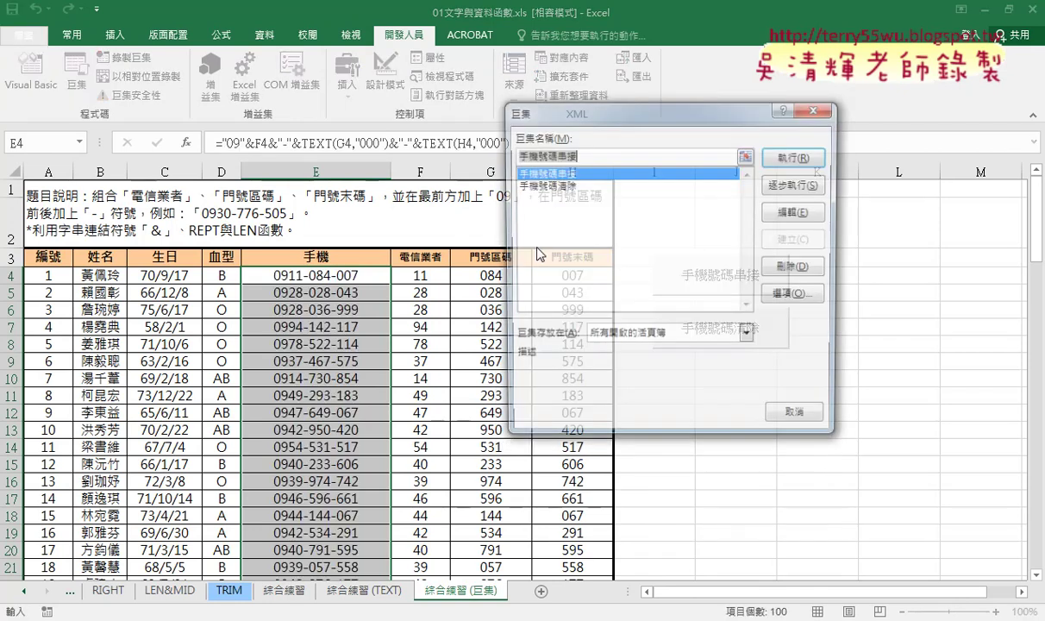
{"action": "left_click", "coordinate": [569, 185]}
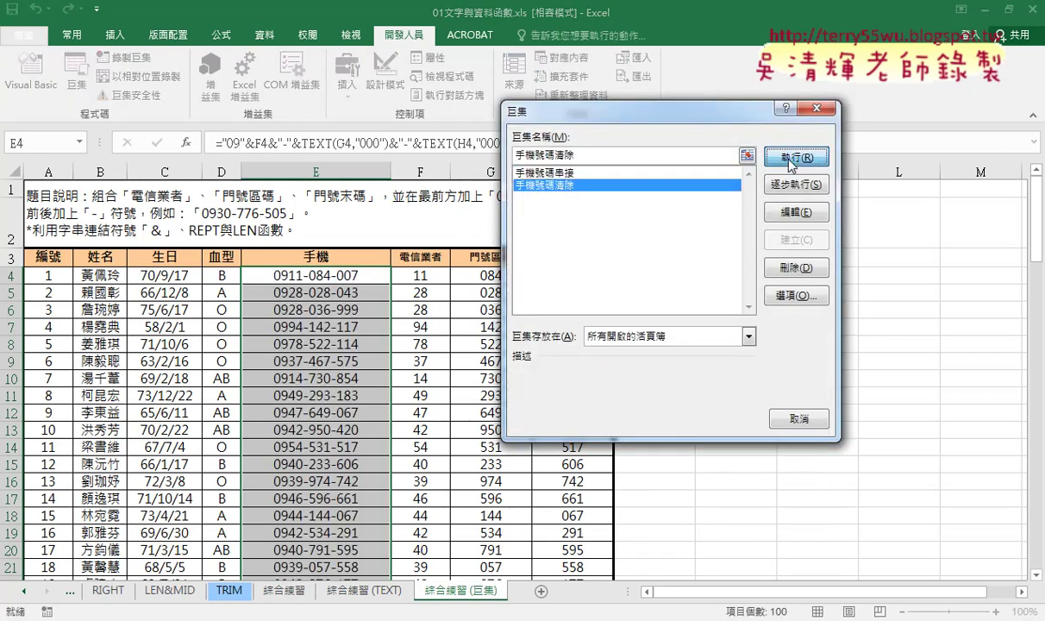
{"action": "left_click", "coordinate": [798, 157]}
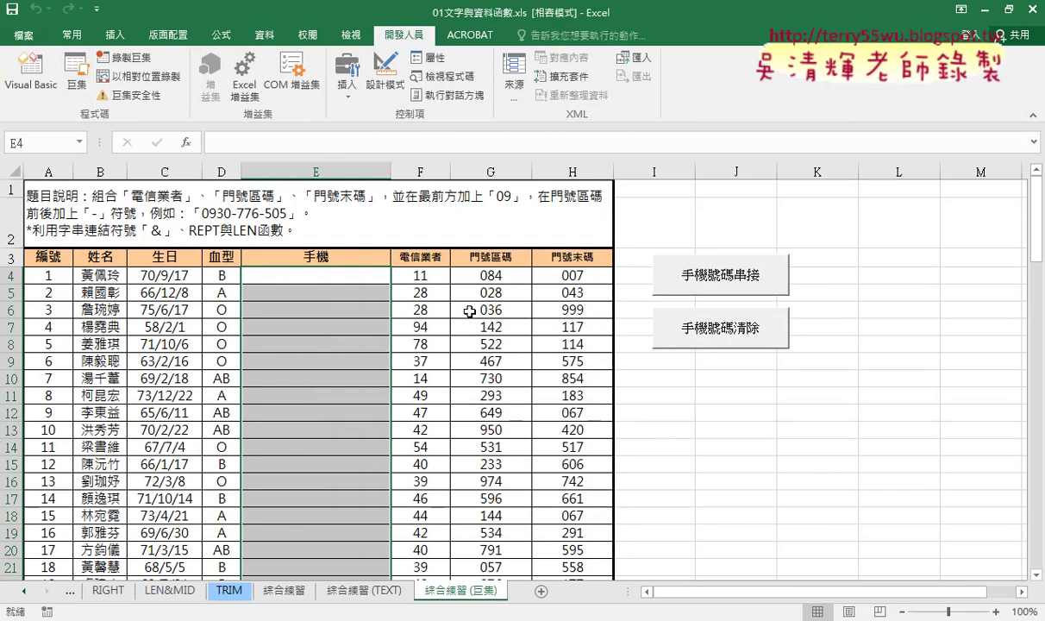